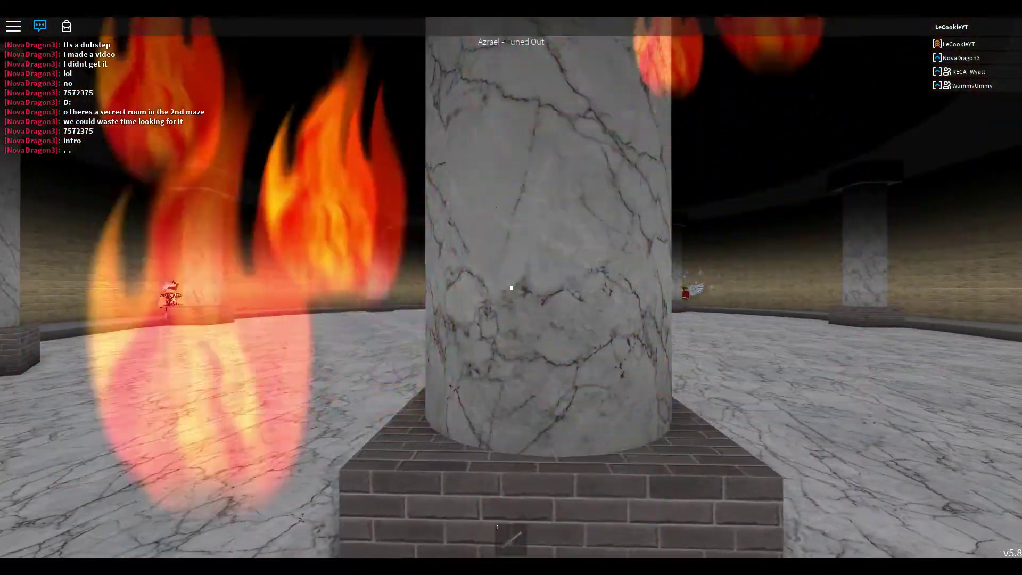
# Equip the rocket launcher, scan the arena for Azrael, and duck behind the burning pillar.
pyautogui.press('1')
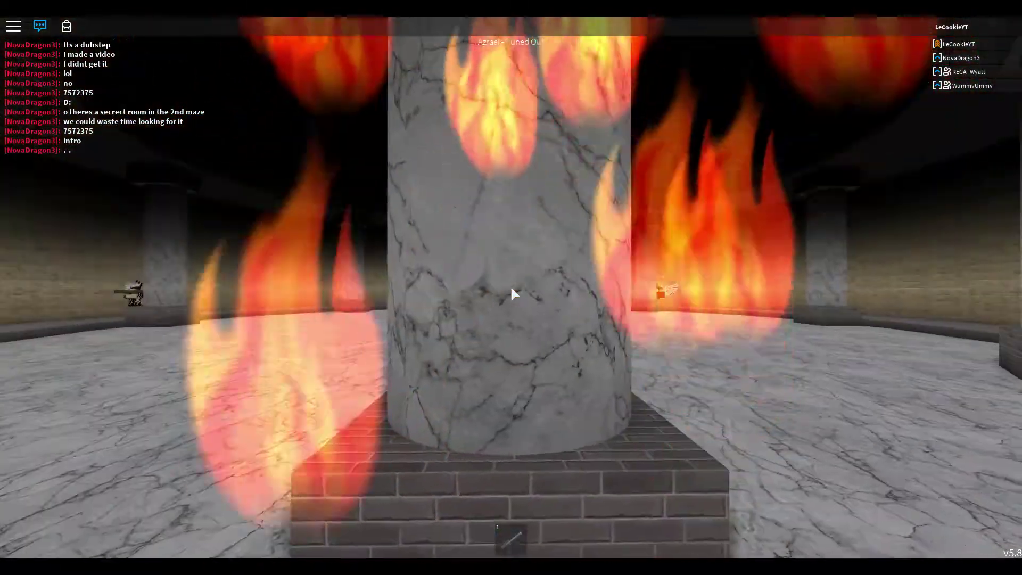
pyautogui.press('1')
pyautogui.press('1')
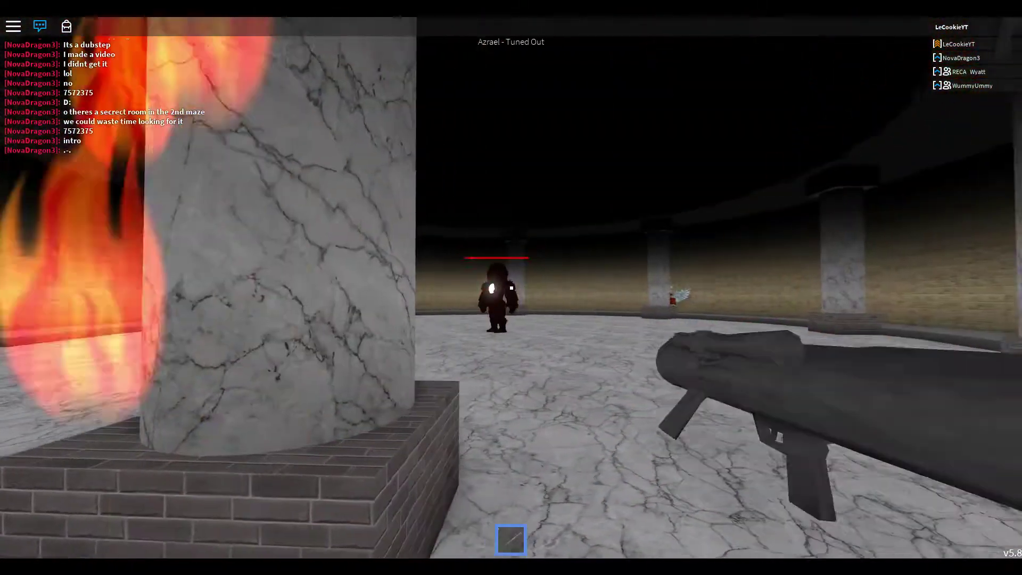
pyautogui.press('1')
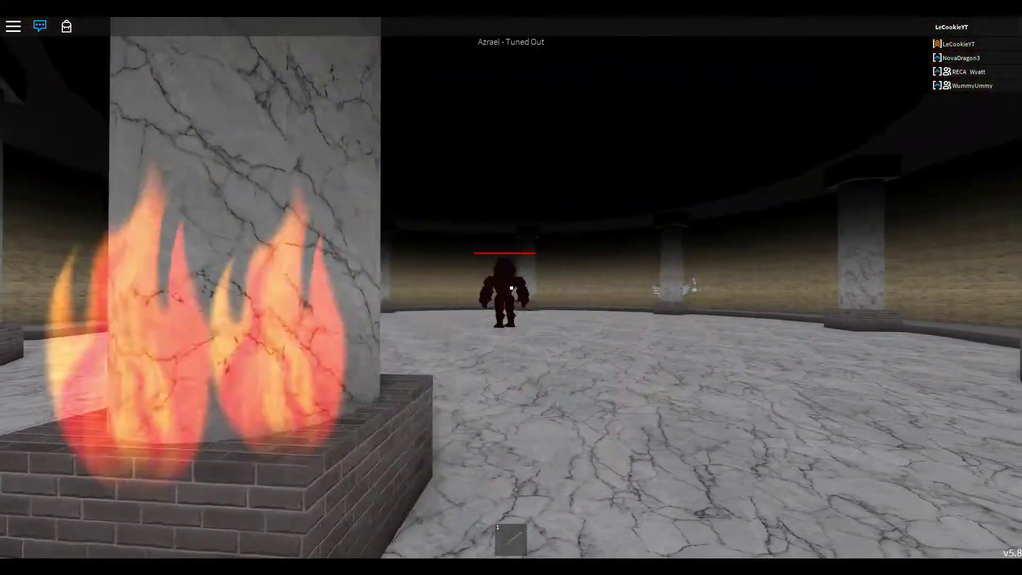
pyautogui.moveTo(511, 288); pyautogui.dragTo(514, 294)
pyautogui.press('w')
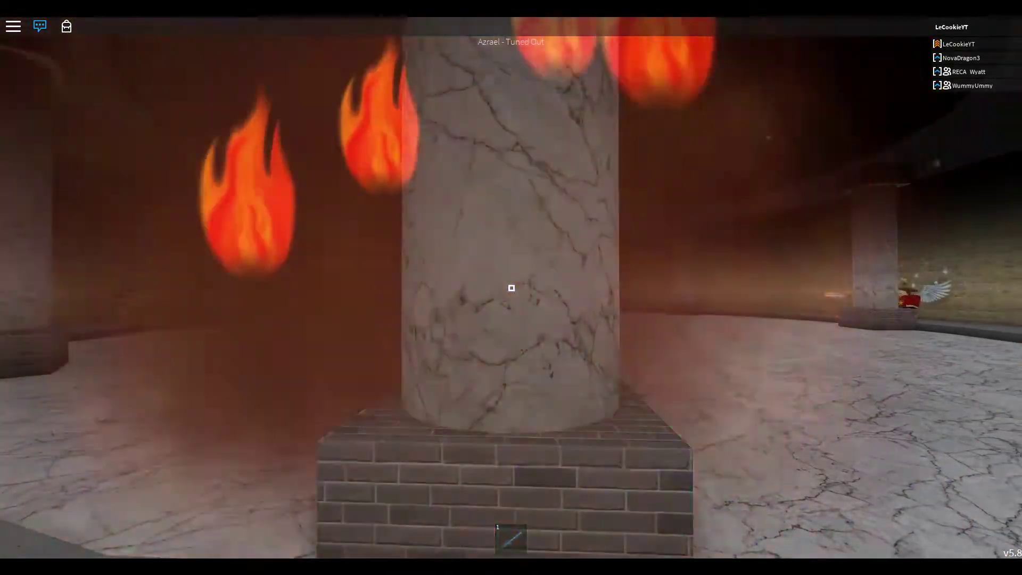
pyautogui.moveTo(511, 288); pyautogui.dragTo(514, 295)
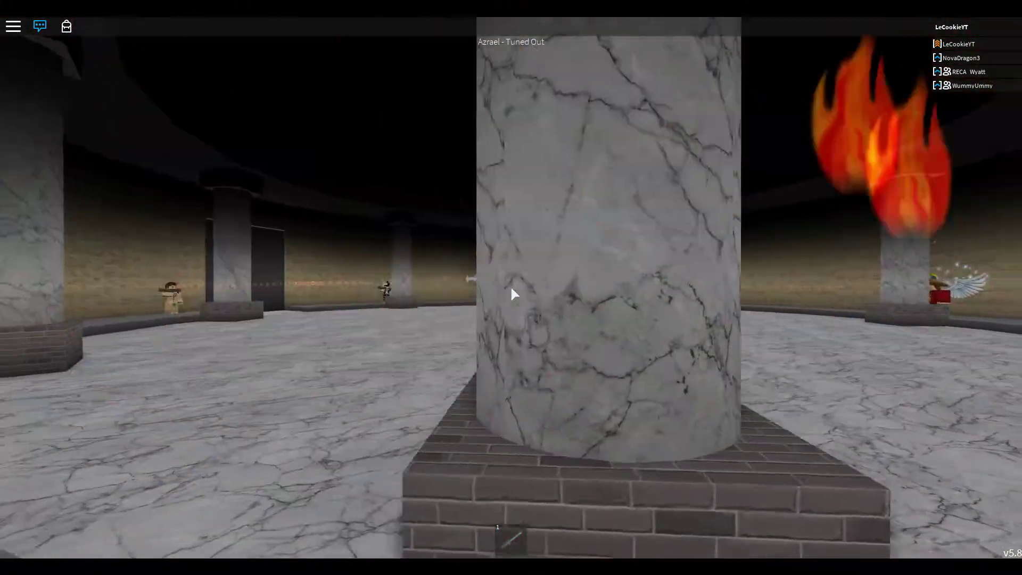
# Ready the rocket launcher toward Azrael, retreat behind the pillar, and survey the arena around it.
pyautogui.press('1')
pyautogui.press('1')
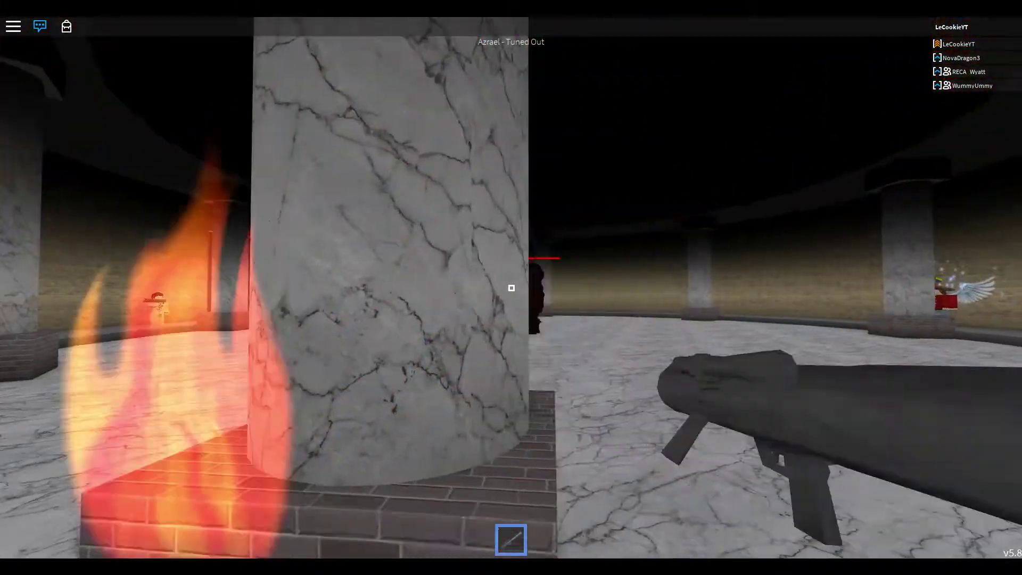
pyautogui.press('1')
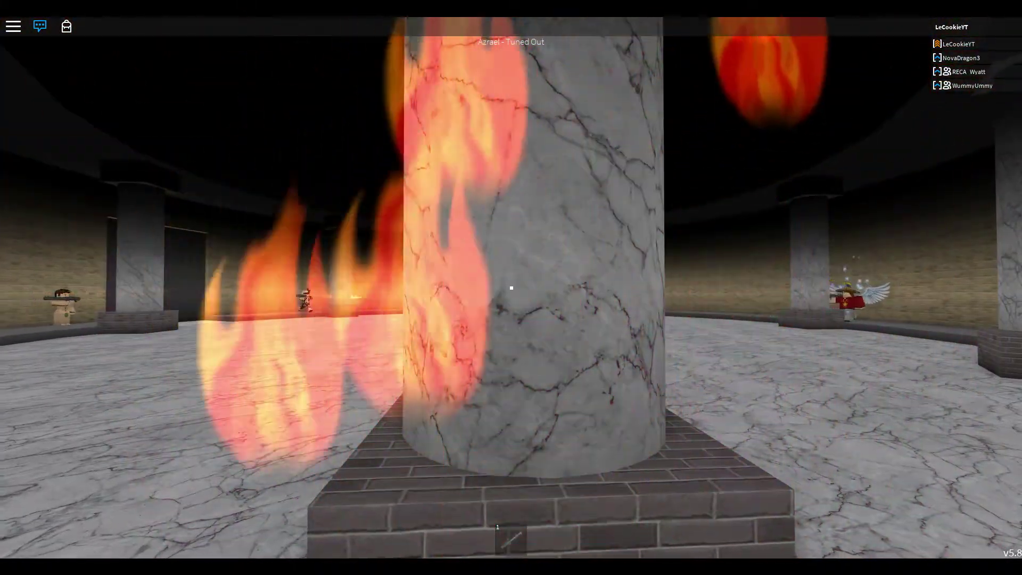
pyautogui.press('1')
pyautogui.press('1')
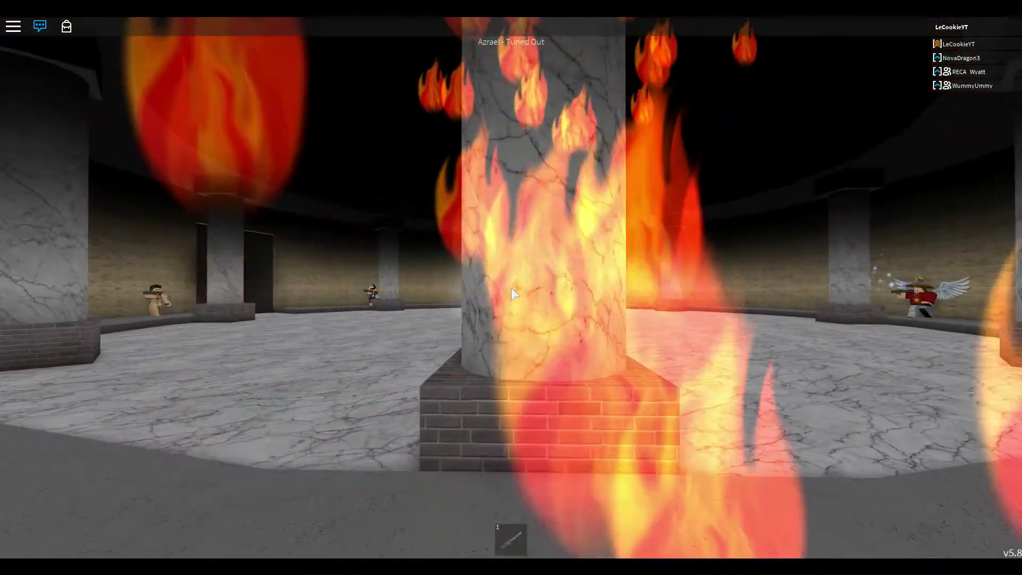
pyautogui.scroll(3, 513, 294)
pyautogui.moveTo(512, 287); pyautogui.dragTo(513, 293)
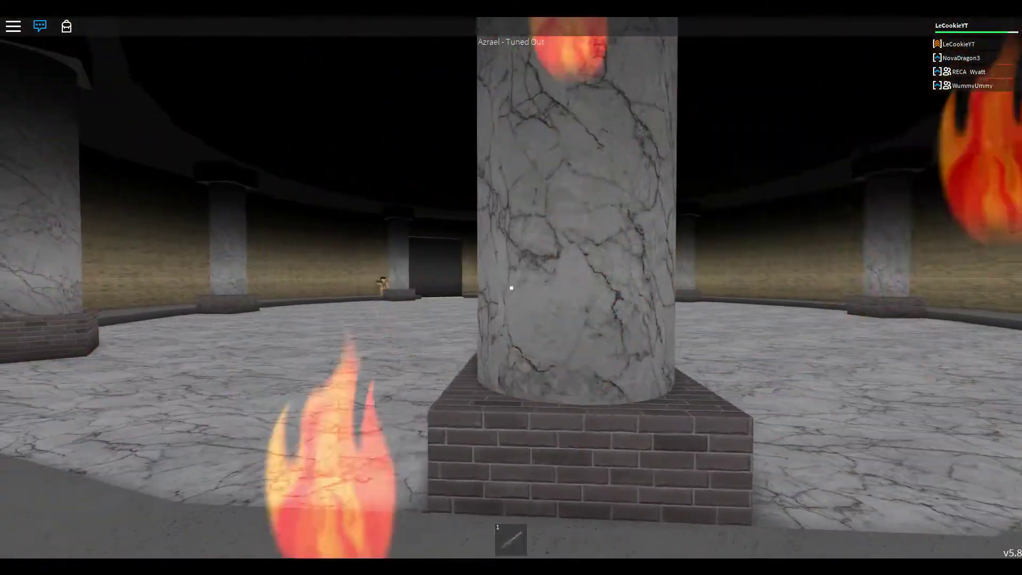
pyautogui.moveTo(511, 288); pyautogui.dragTo(514, 294)
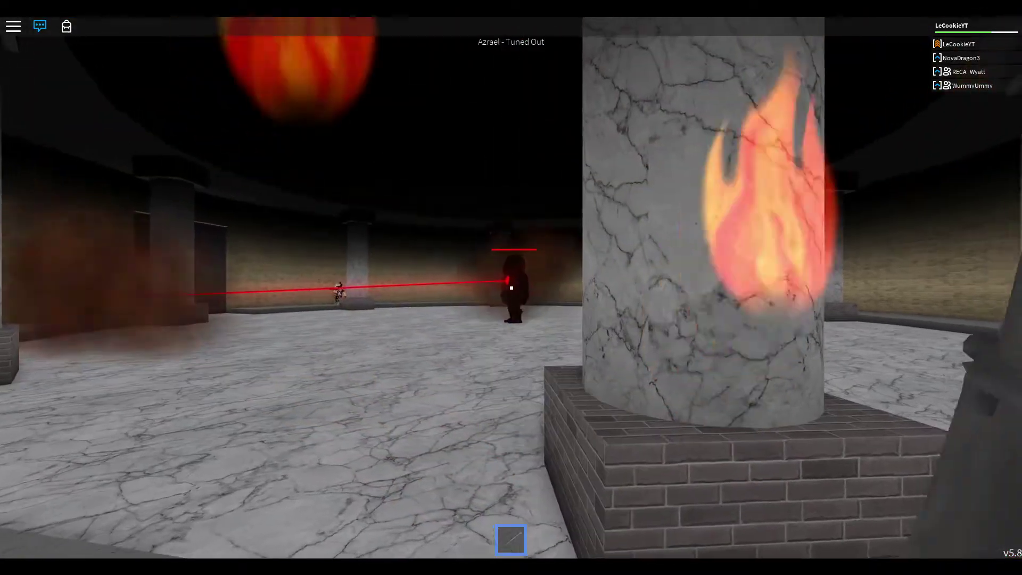
# Fire a rocket at Azrael, then strafe around the pillar to stay shielded.
pyautogui.press('1')
pyautogui.click(511, 287)
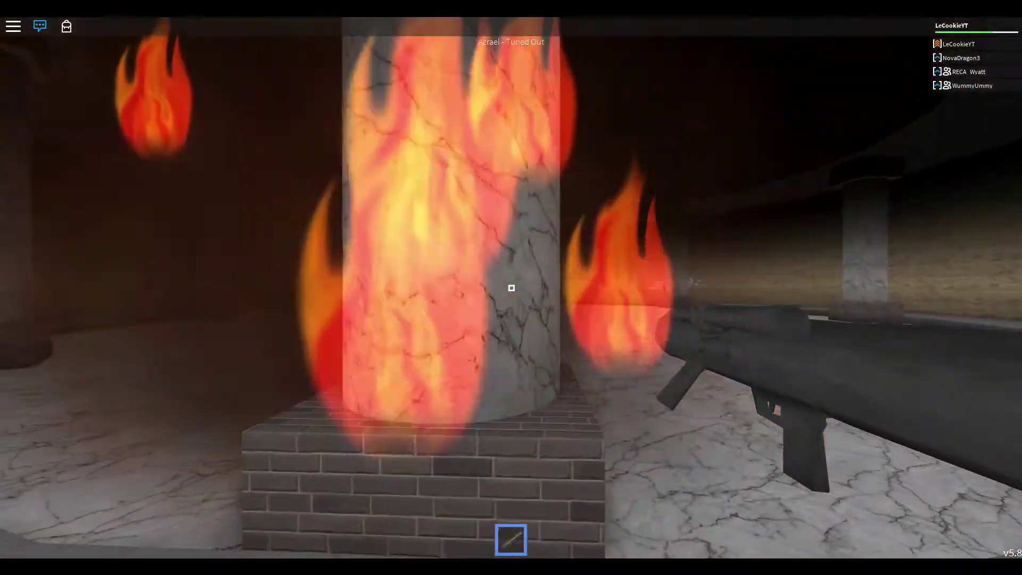
pyautogui.press('a')
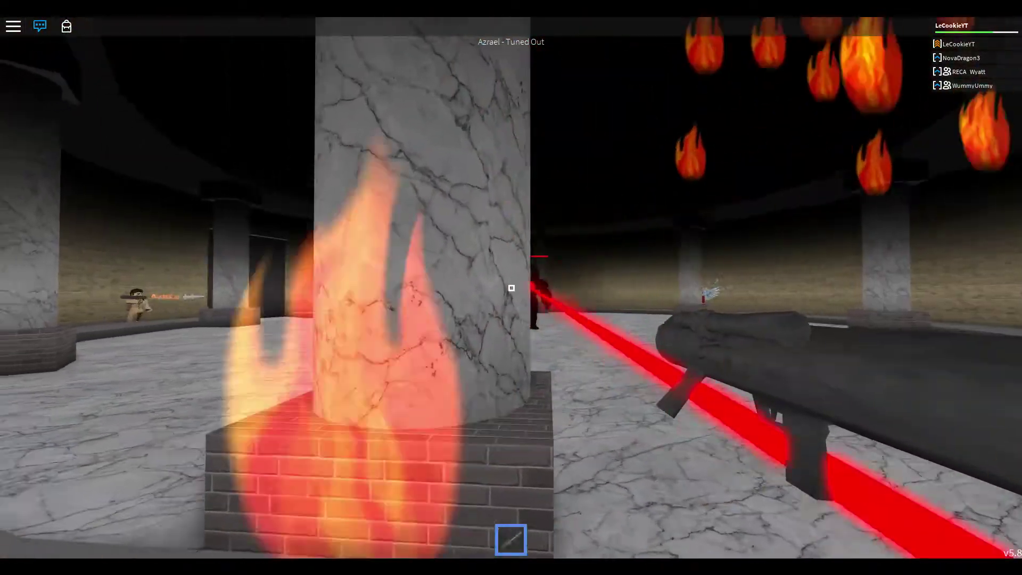
pyautogui.press('a')
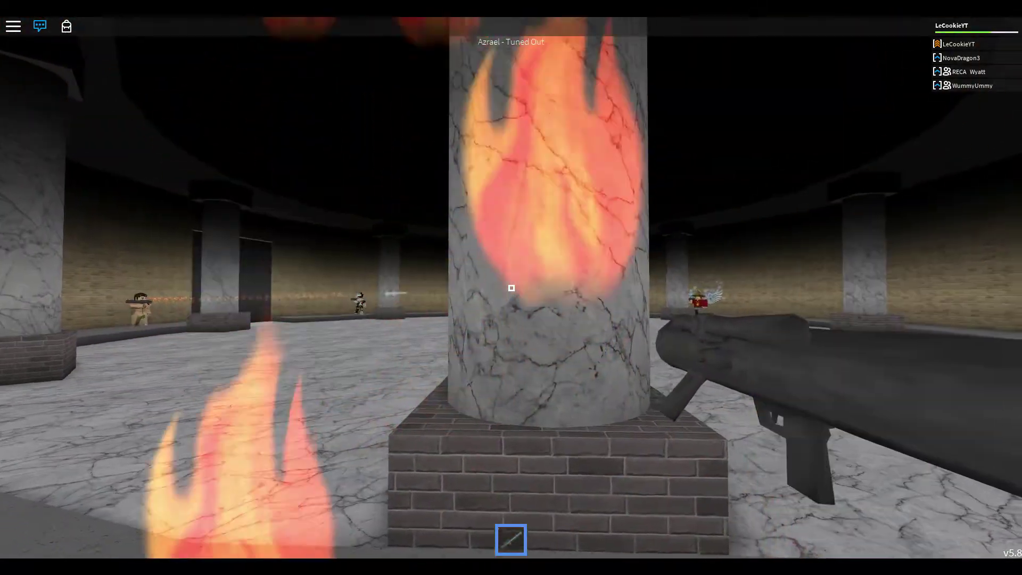
pyautogui.press('d')
pyautogui.press('a')
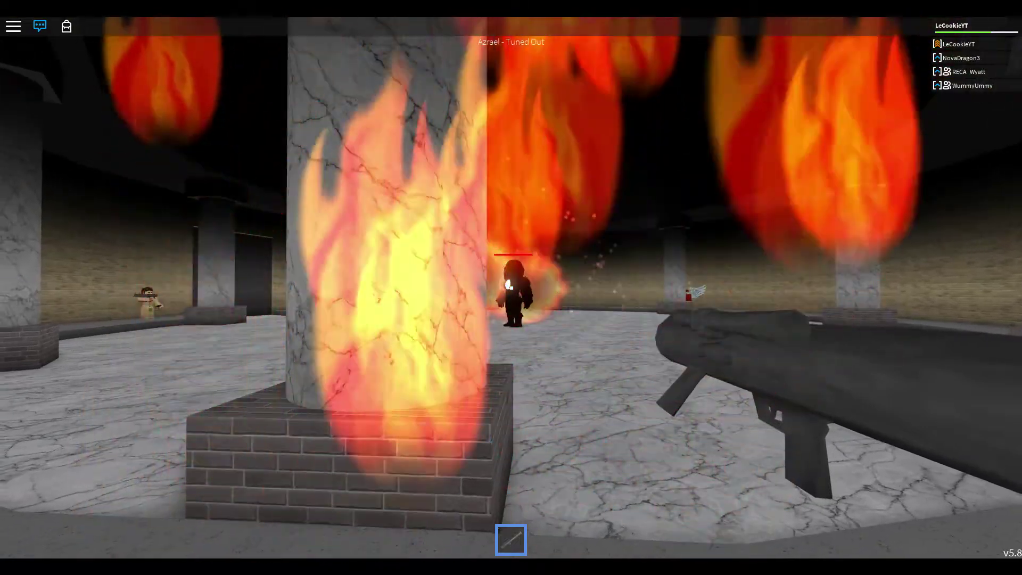
# Strafe out to line up shots at Azrael, then back into cover behind the pillar.
pyautogui.press('a')
pyautogui.press('d')
pyautogui.press('a')
pyautogui.press('d')
pyautogui.press('a')
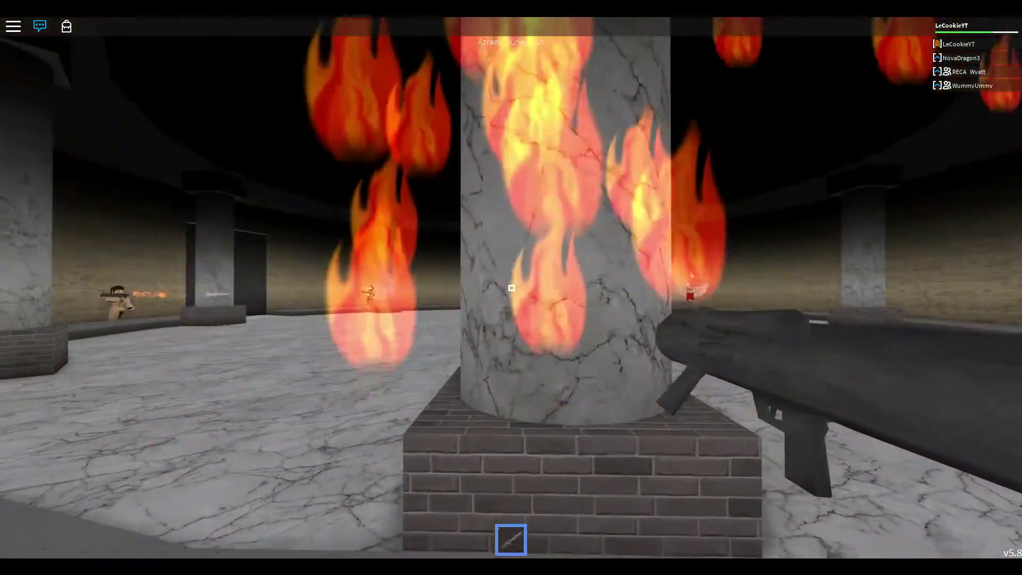
pyautogui.press('s')
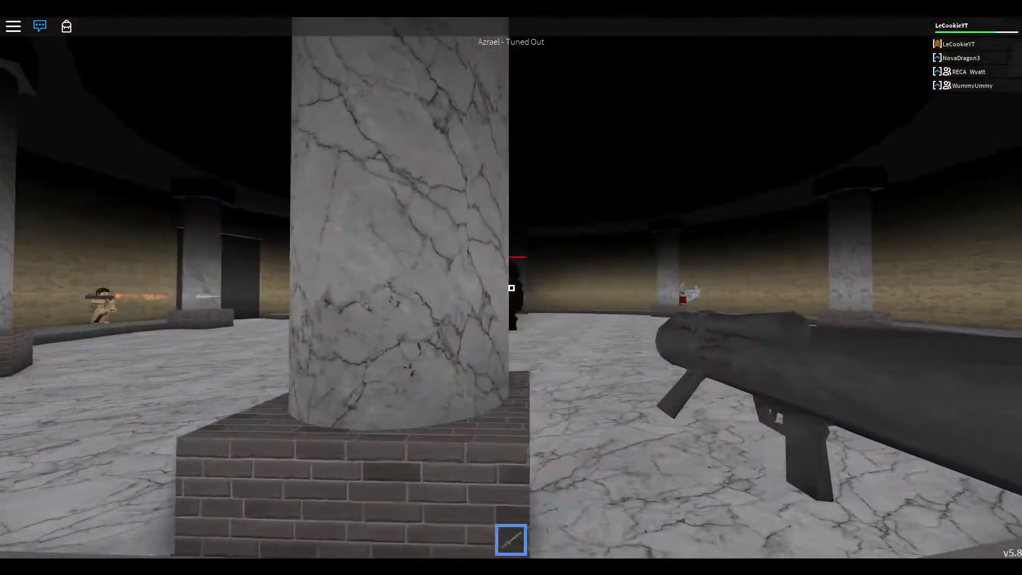
pyautogui.press('s')
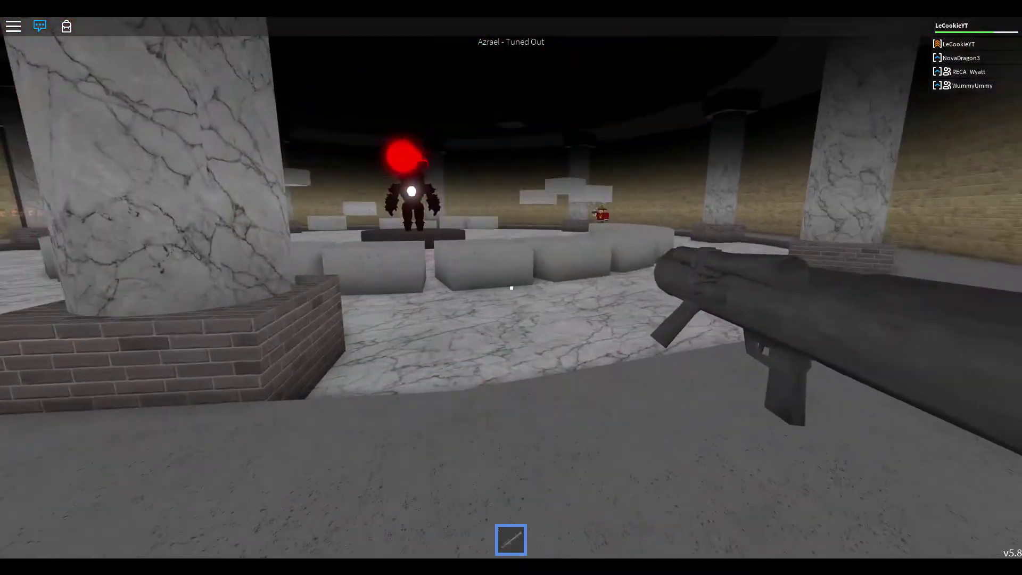
# Fire another rocket at Azrael, re-ready the launcher, and turn toward the marble ramp.
pyautogui.click(511, 288)
pyautogui.press('1')
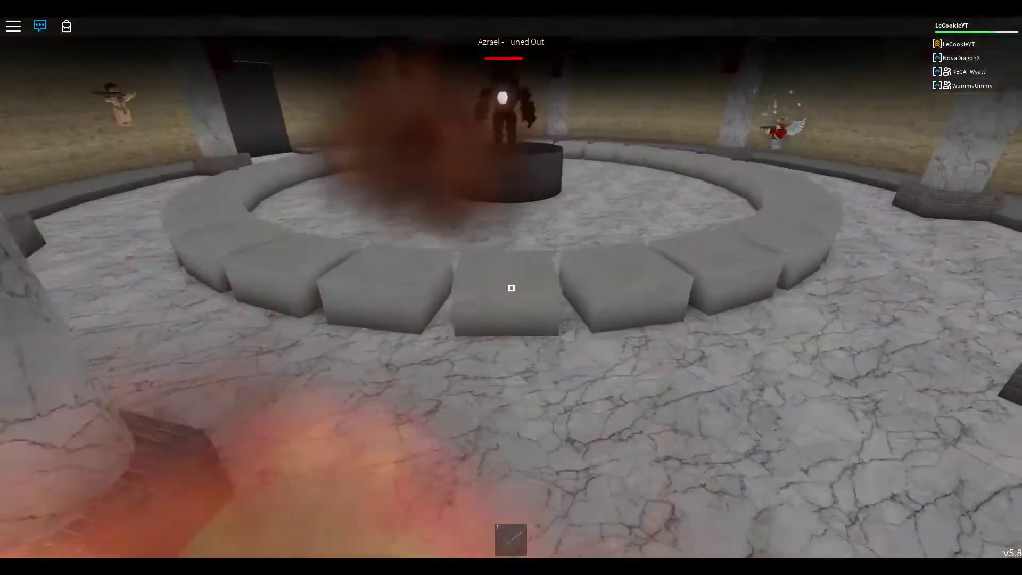
pyautogui.press('w')
pyautogui.press('1')
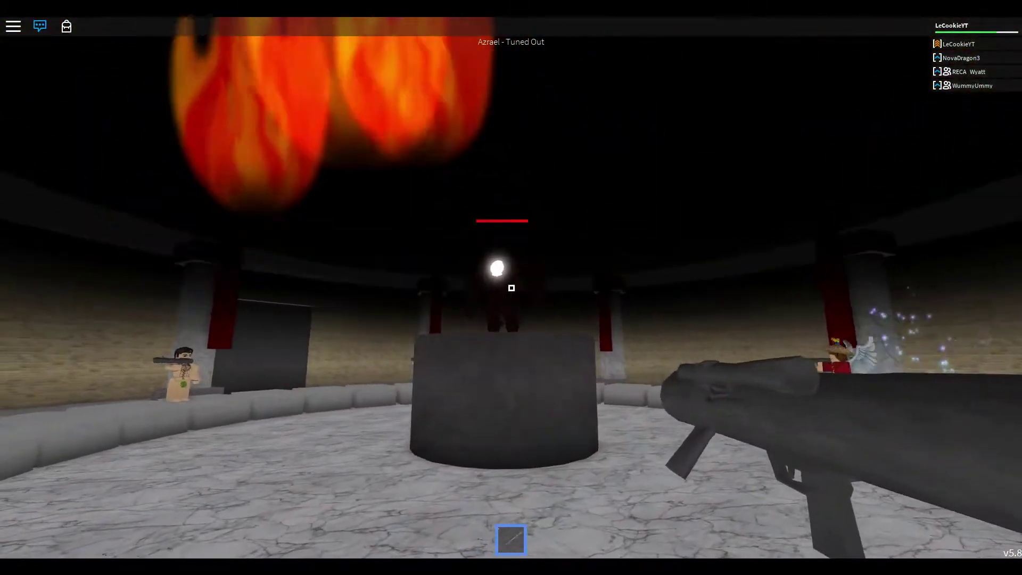
pyautogui.press('d')
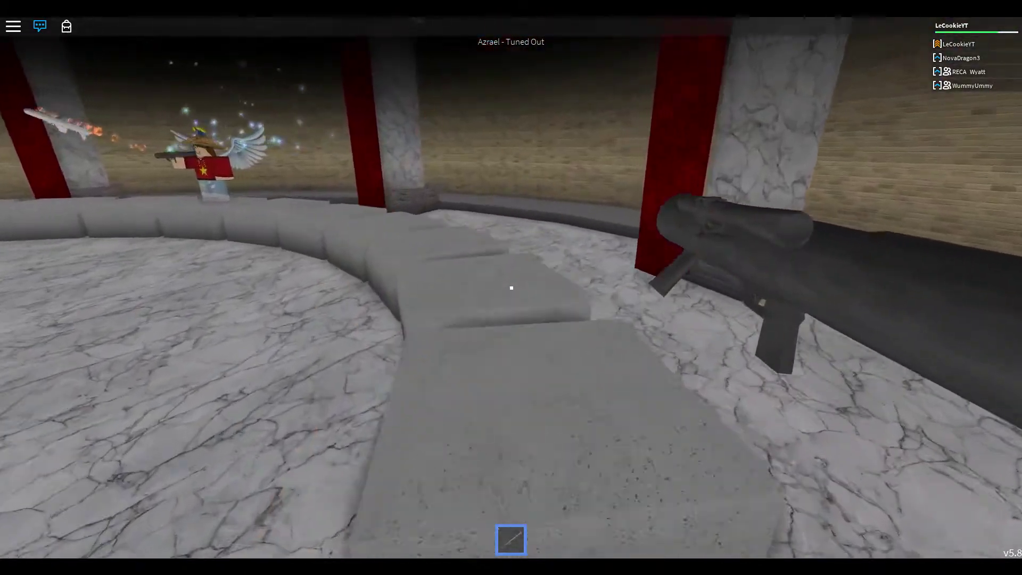
# Advance up the stepped ramp past the pillars while dodging the erupting fire.
pyautogui.press('w')
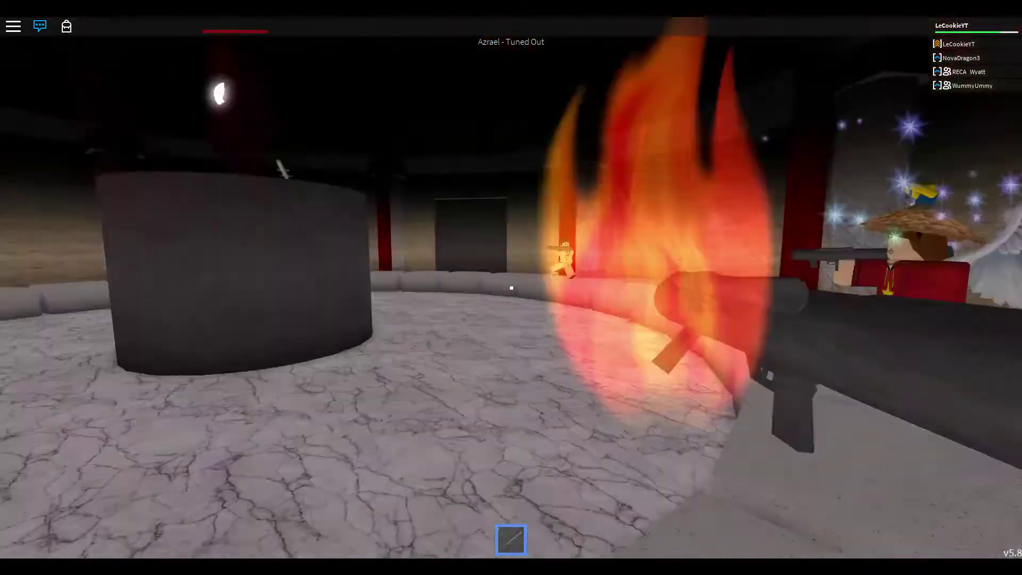
pyautogui.press('w')
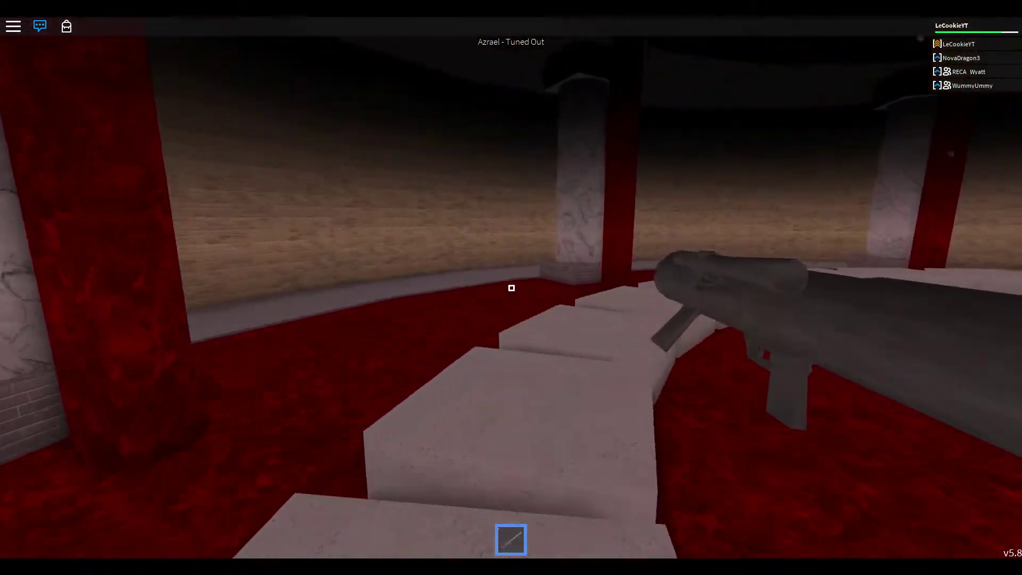
pyautogui.press('w')
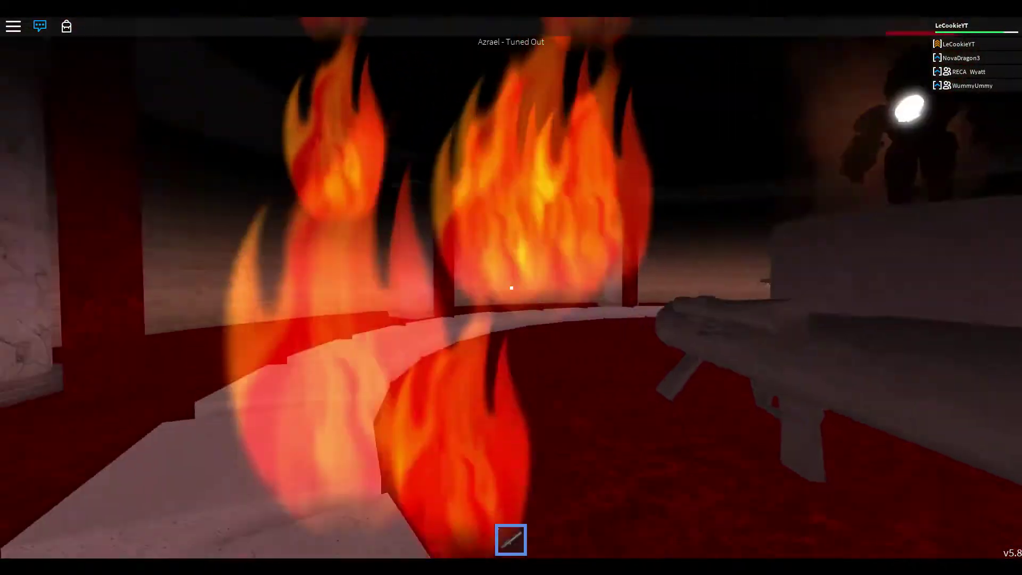
pyautogui.press('w')
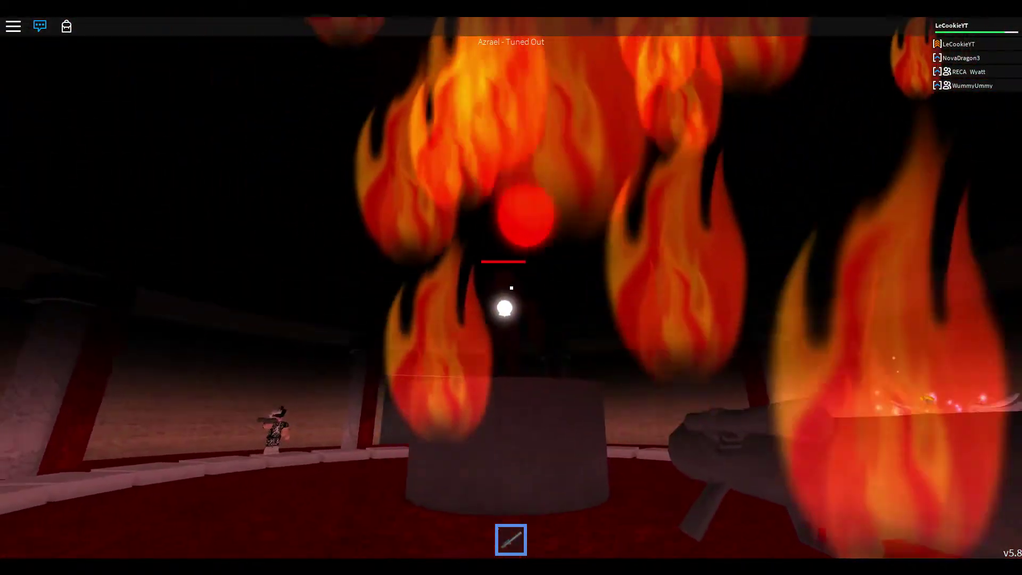
pyautogui.press('w')
pyautogui.press('w')
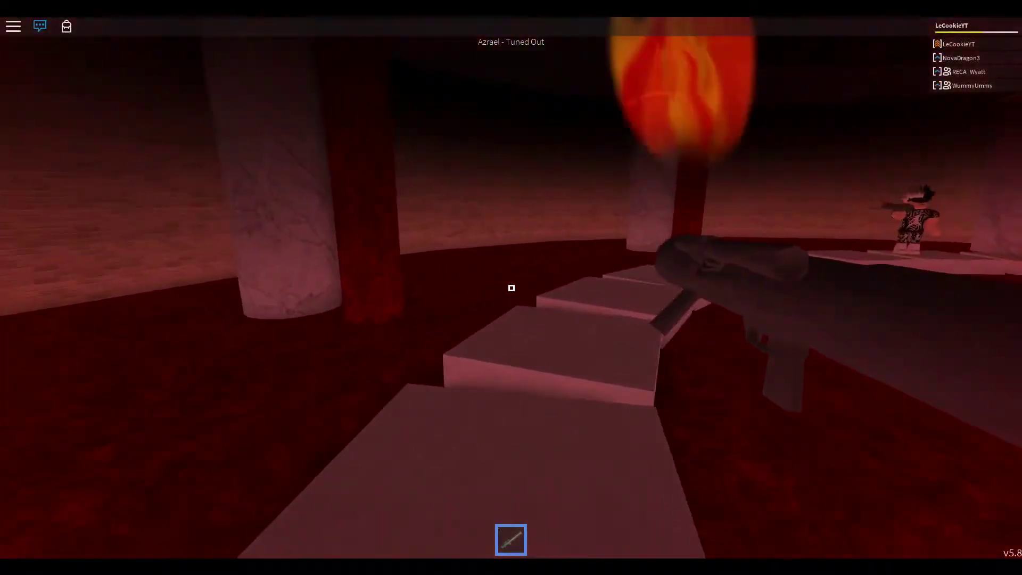
pyautogui.press('w')
pyautogui.press('w')
pyautogui.press('w')
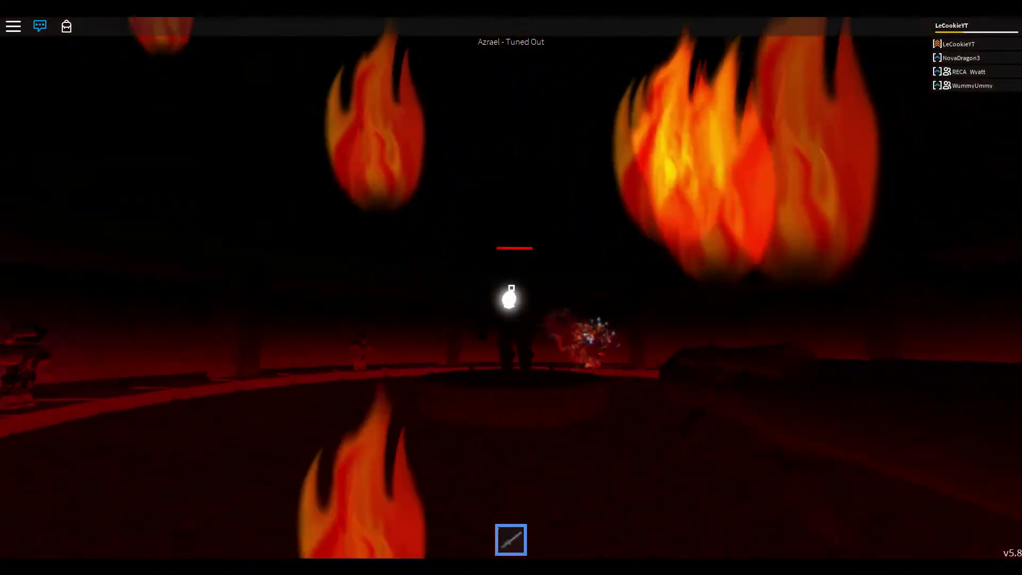
# Reposition along the steps and through the dark terrain while keeping Azrael in view.
pyautogui.press('w')
pyautogui.press('w')
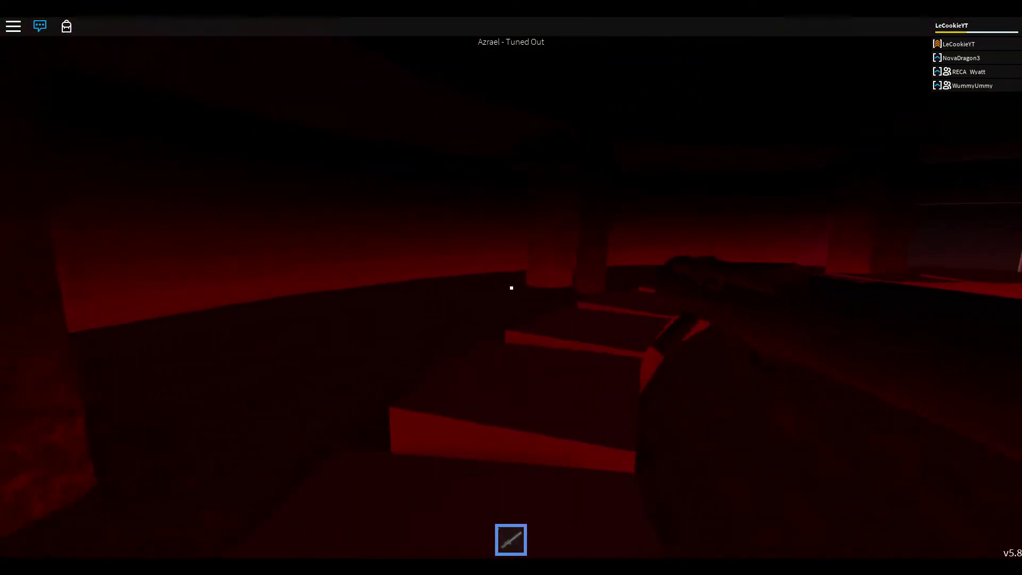
pyautogui.press('w')
pyautogui.press('w')
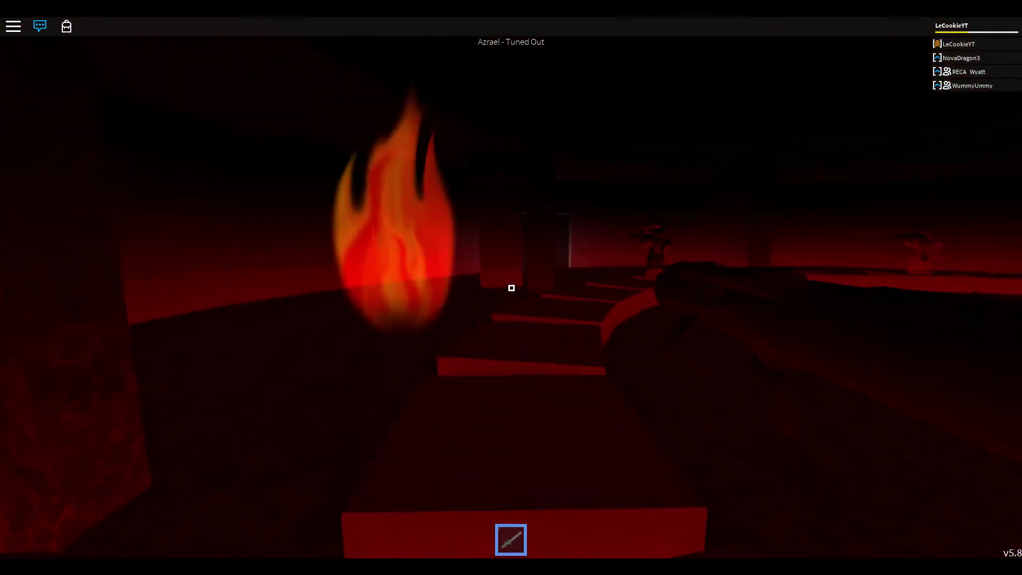
pyautogui.press('w')
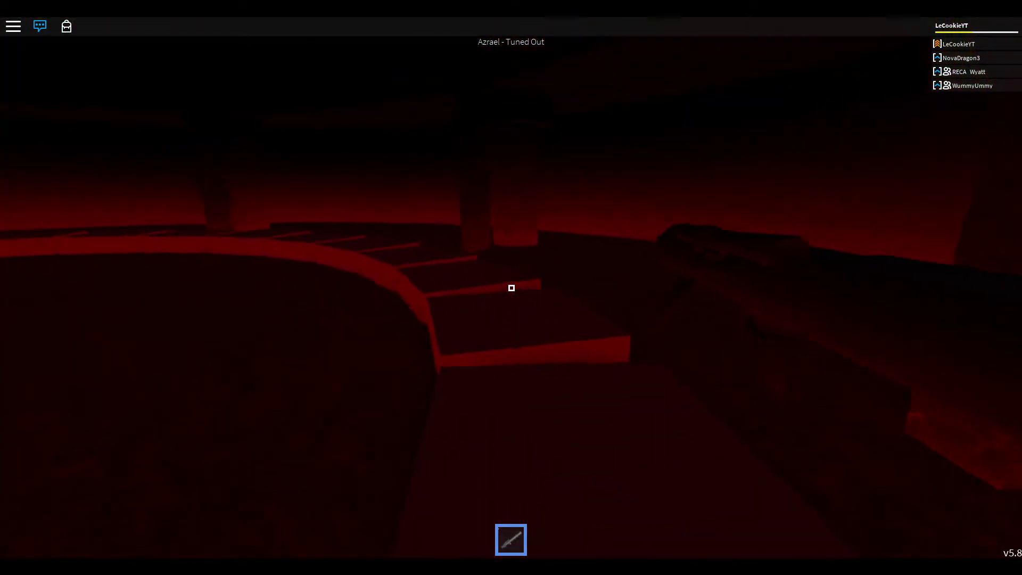
pyautogui.press('w')
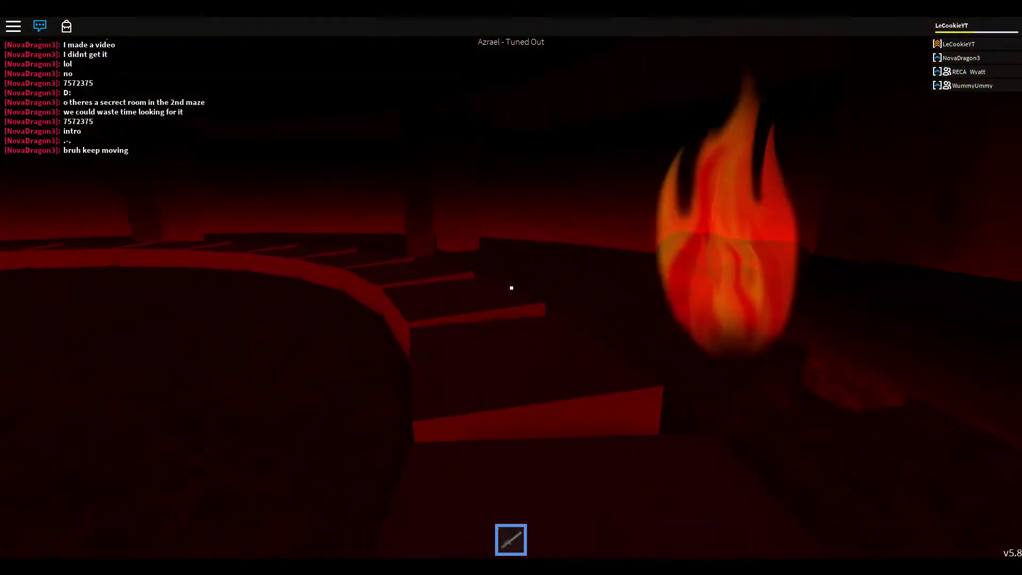
pyautogui.press('w')
pyautogui.press('w')
pyautogui.press('w')
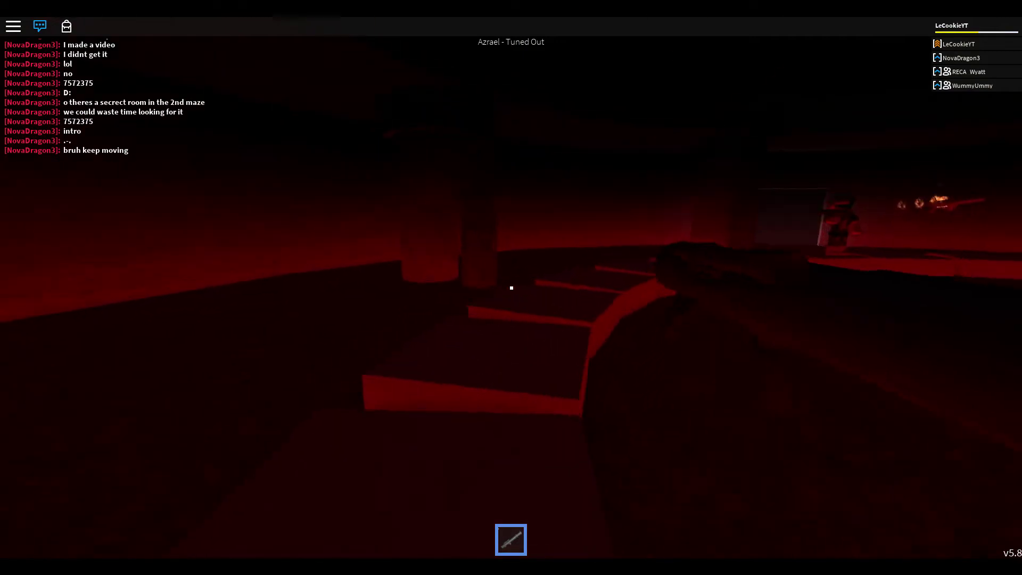
# Dodge the falling fire near the steps until Azrael explodes and the badge appears.
pyautogui.press('w')
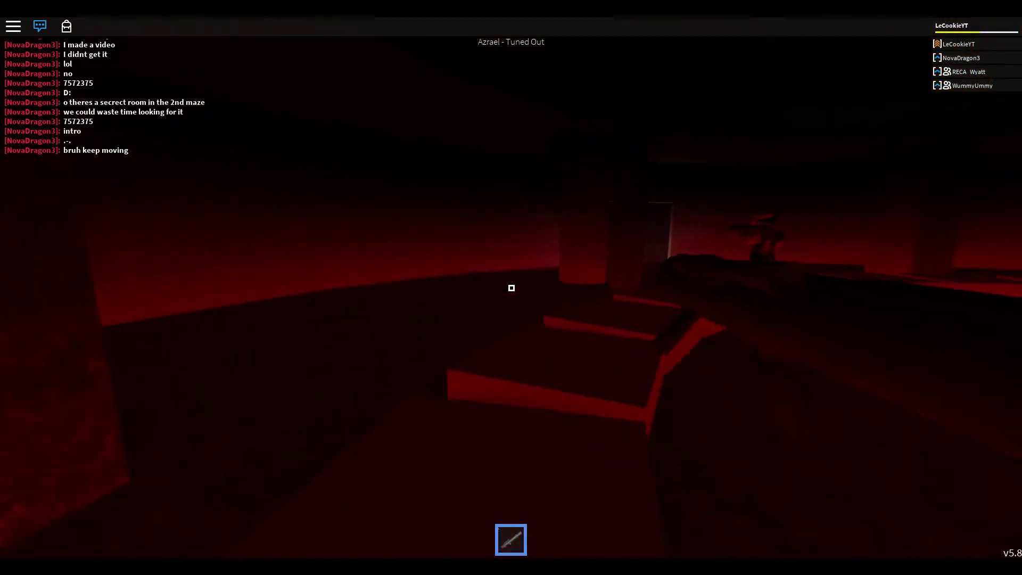
pyautogui.press('w')
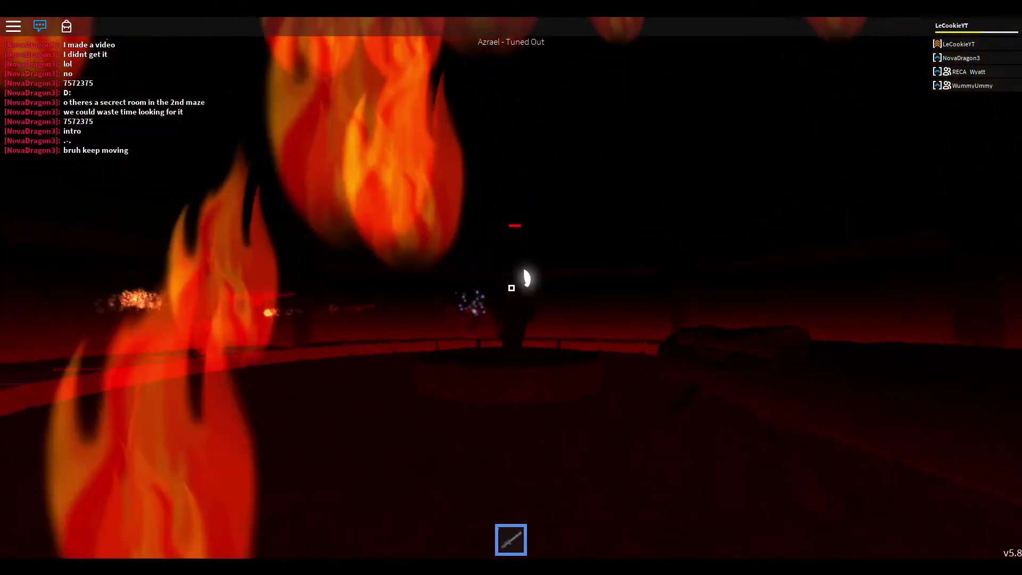
pyautogui.press('w')
pyautogui.press('w')
pyautogui.press('w')
pyautogui.press('w')
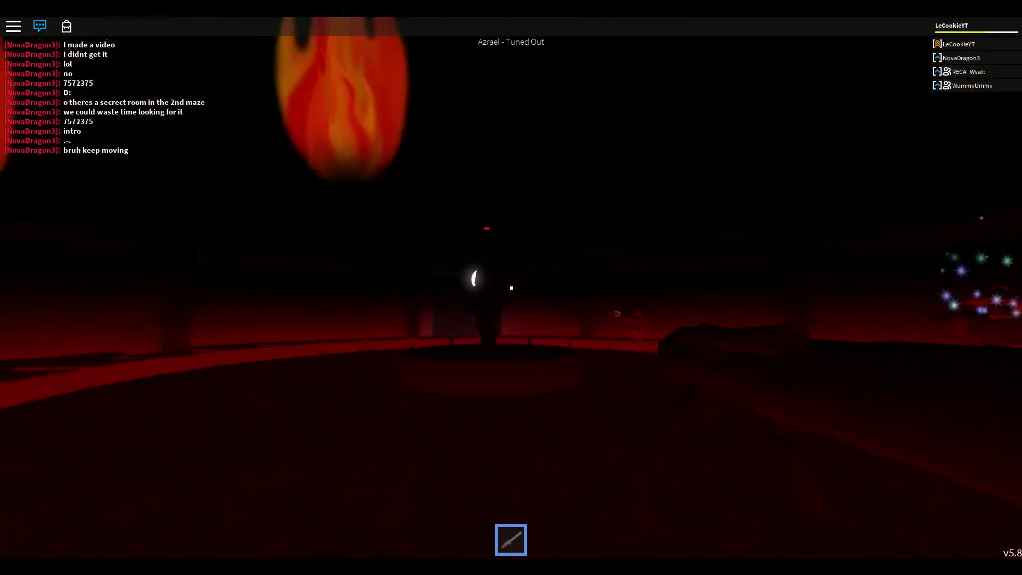
pyautogui.press('w')
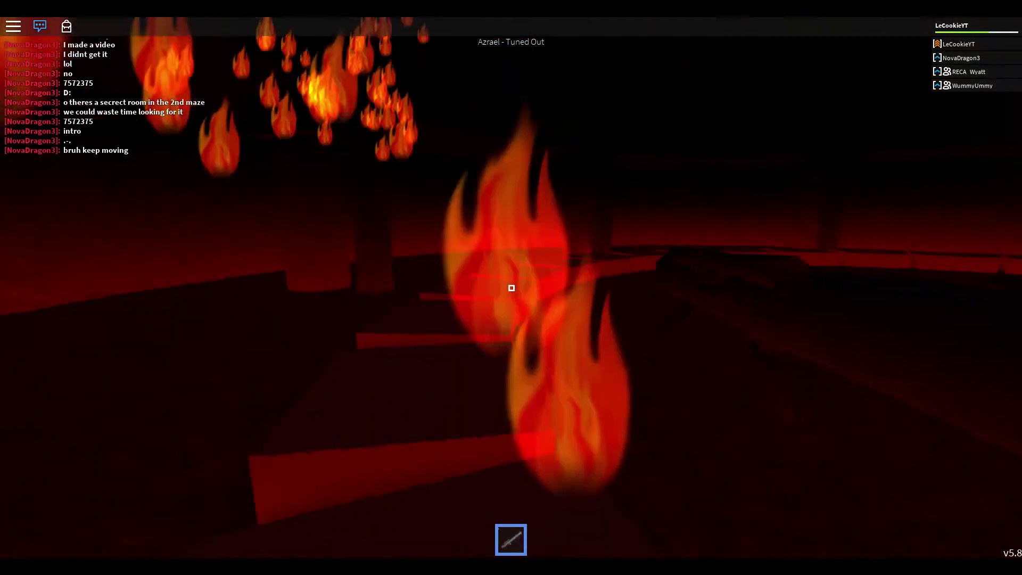
pyautogui.press('w')
# Walk across the red-lit arena toward another player while the end screen approaches.
pyautogui.press('w')
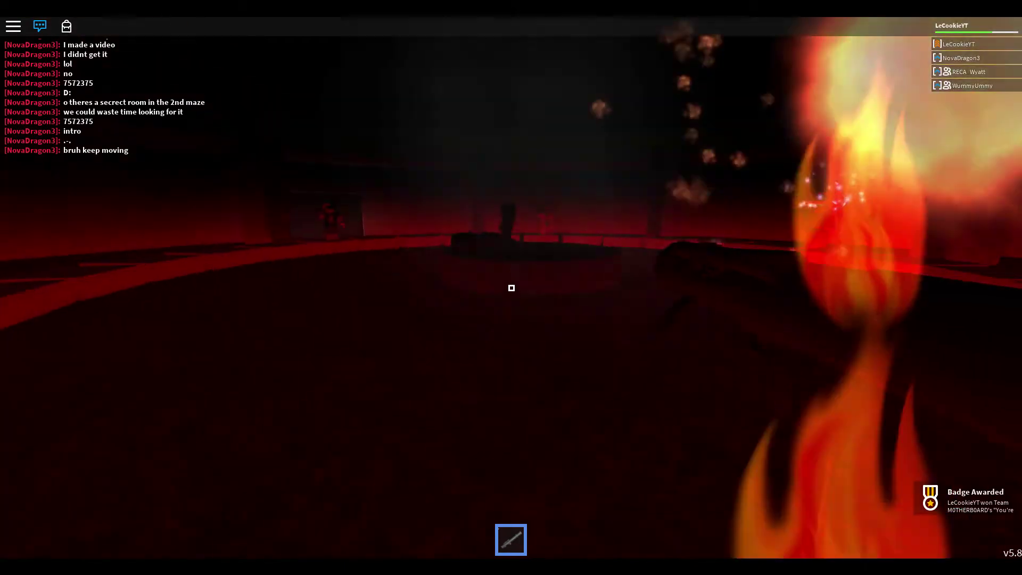
pyautogui.press('w')
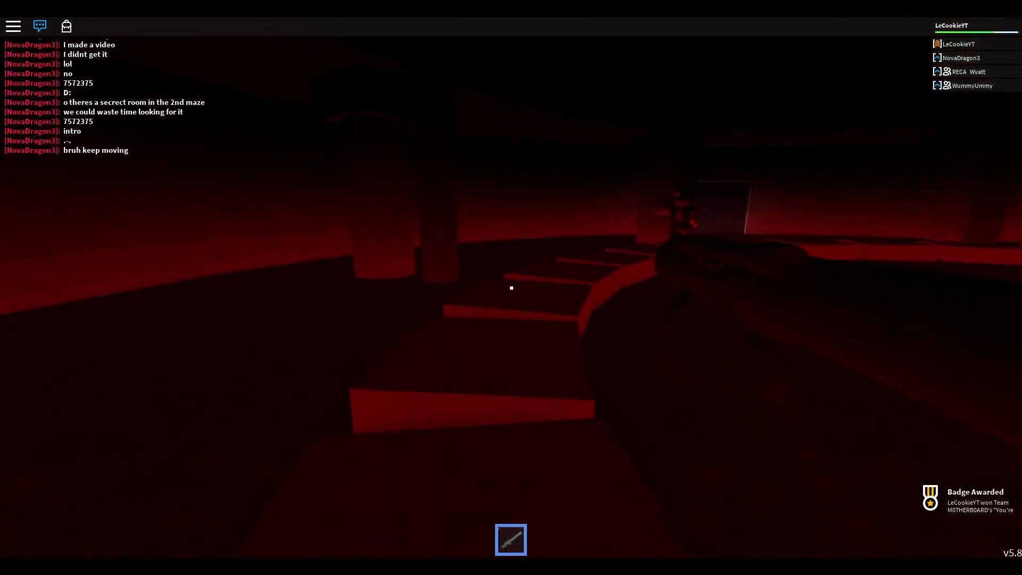
pyautogui.press('w')
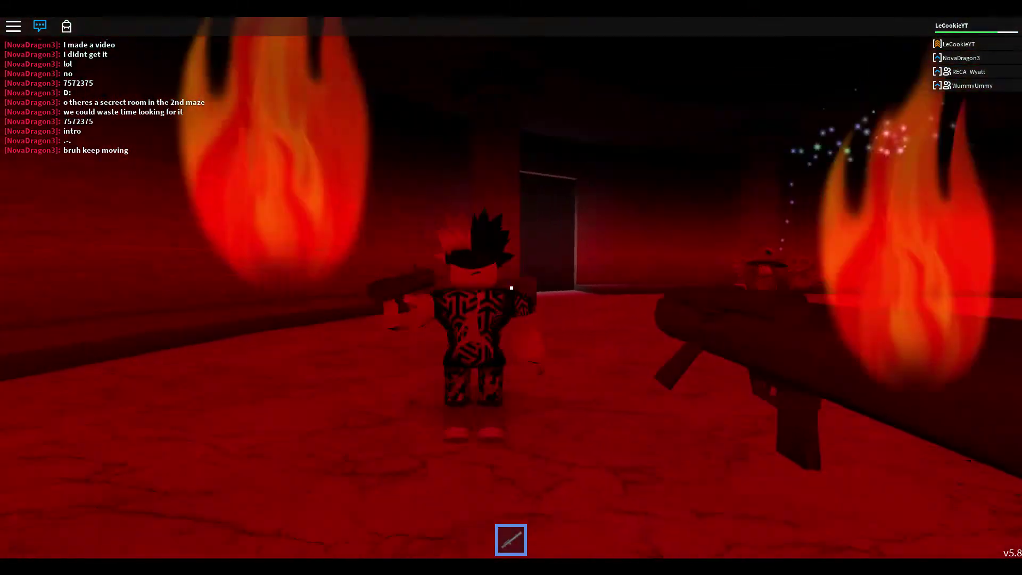